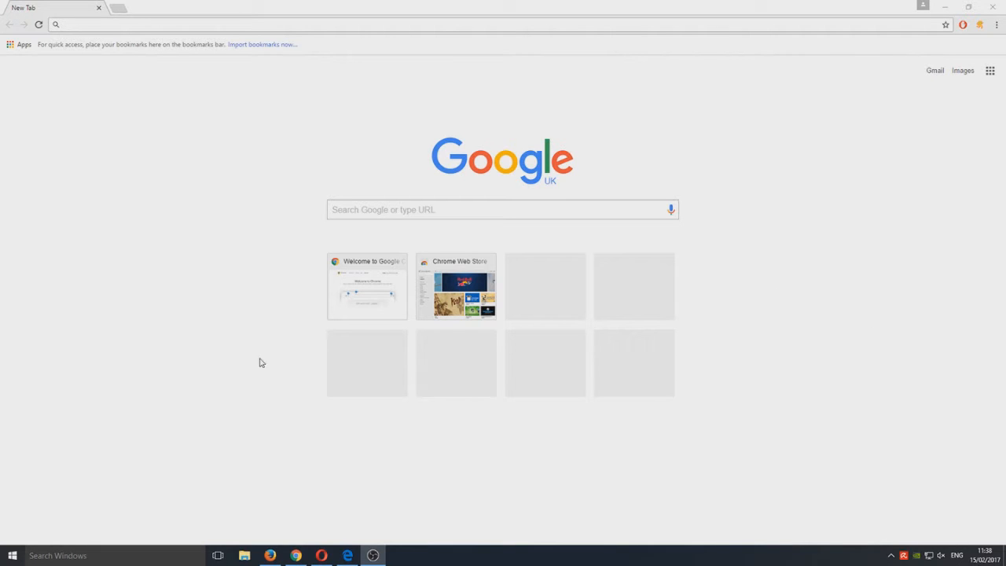
Step: Bring Microsoft Edge's start page to the front from the taskbar, leaving Chrome's new tab
{"action": "left_click", "coordinate": [347, 555]}
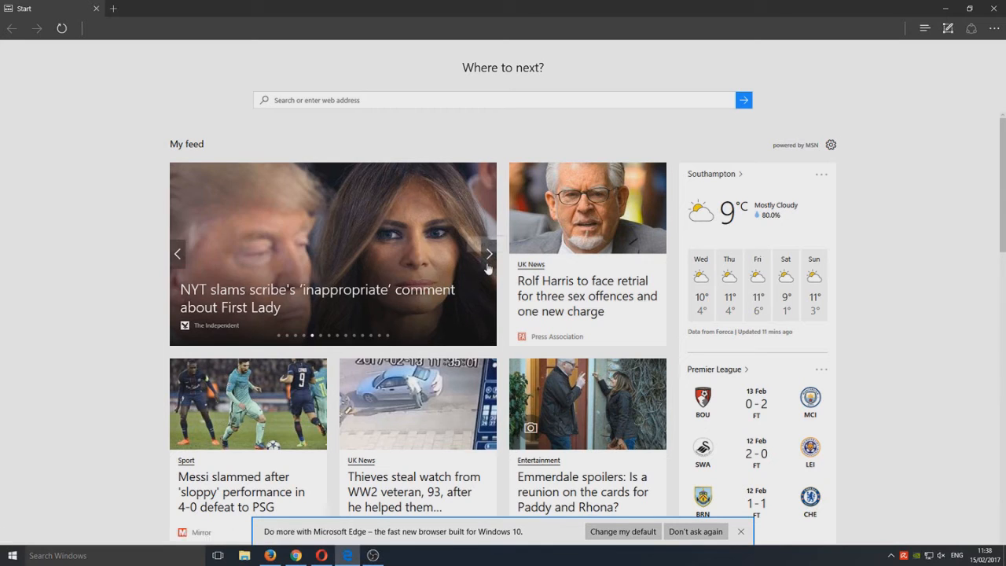
Step: Dismiss Edge's 'Change my default' browser bar, then bring Opera's Speed Dial forward
{"action": "left_click", "coordinate": [740, 531]}
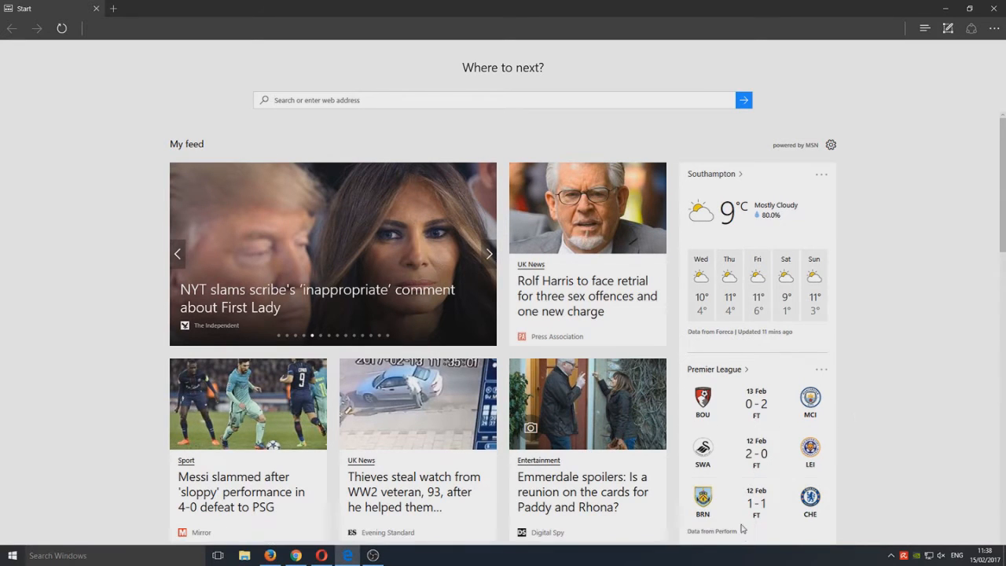
{"action": "scroll", "coordinate": [785, 275], "scroll_direction": "down", "scroll_amount": 3}
{"action": "scroll", "coordinate": [849, 291], "scroll_direction": "down", "scroll_amount": 3}
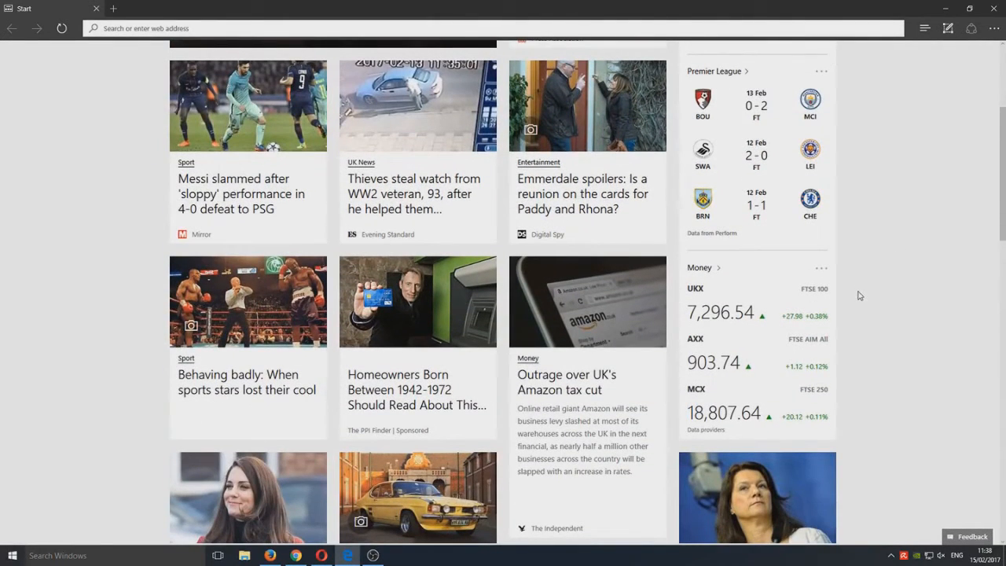
{"action": "scroll", "coordinate": [859, 295], "scroll_direction": "down", "scroll_amount": 5}
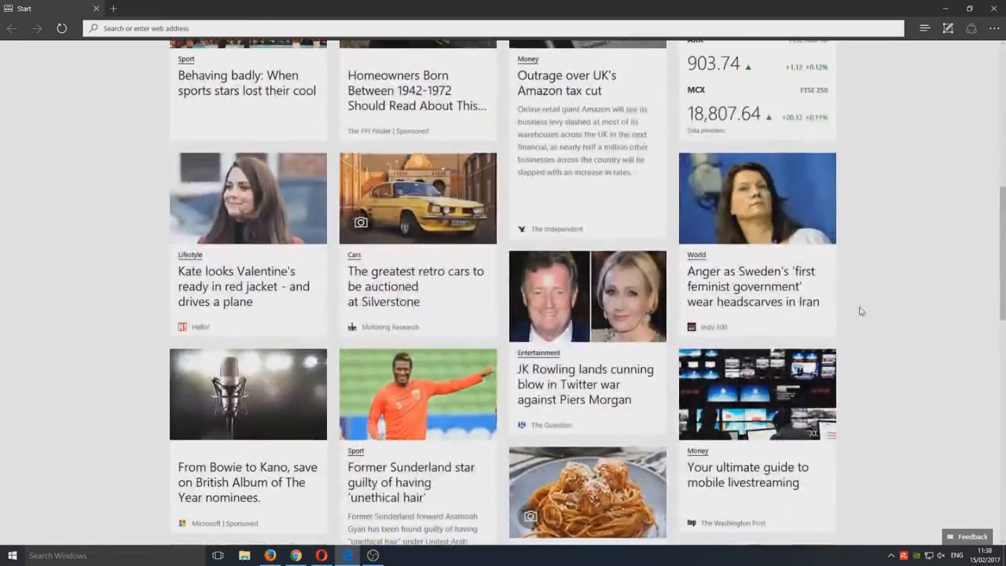
{"action": "scroll", "coordinate": [860, 294], "scroll_direction": "up", "scroll_amount": 10}
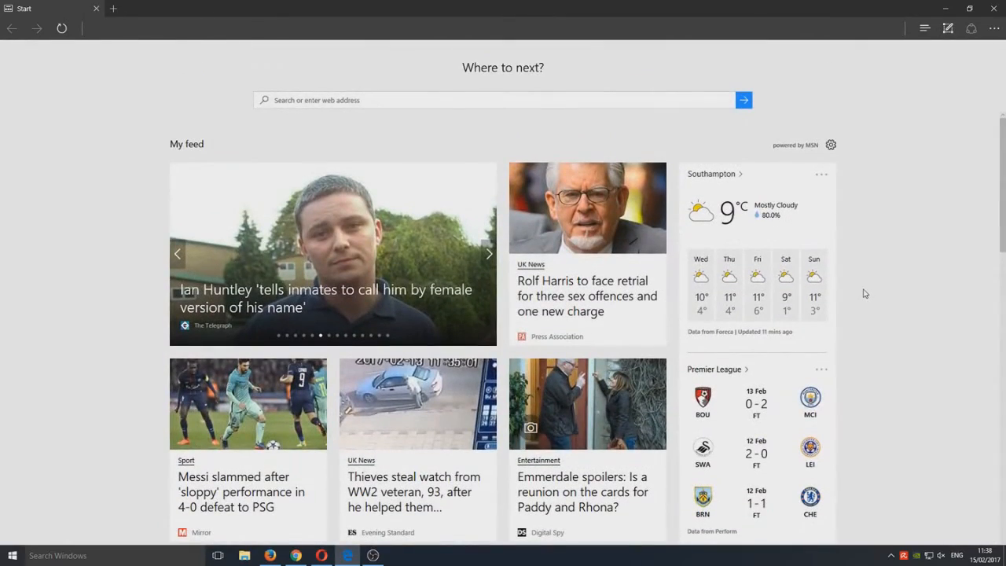
{"action": "scroll", "coordinate": [863, 293], "scroll_direction": "down", "scroll_amount": 10}
{"action": "scroll", "coordinate": [833, 293], "scroll_direction": "down", "scroll_amount": 5}
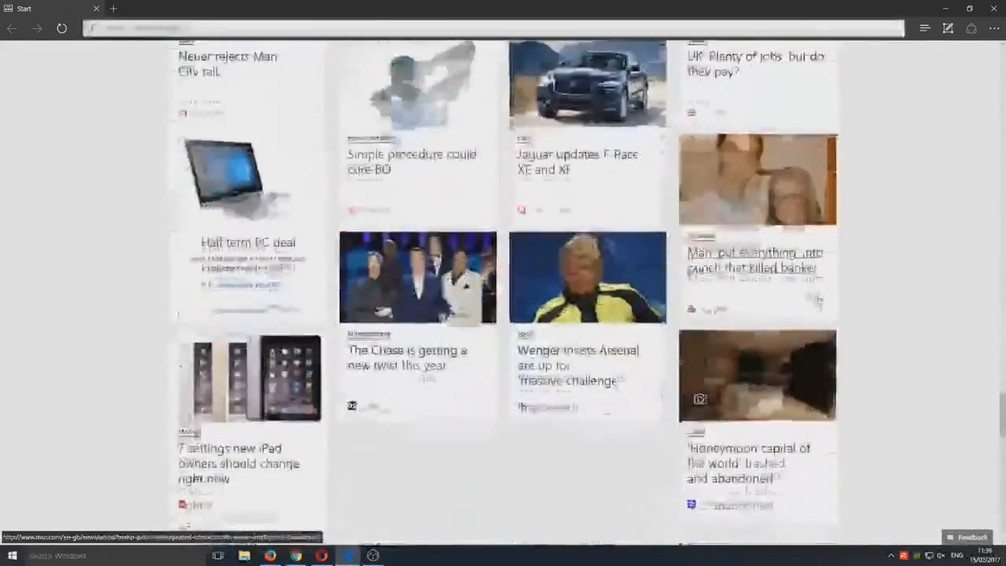
{"action": "scroll", "coordinate": [813, 294], "scroll_direction": "up", "scroll_amount": 8}
{"action": "scroll", "coordinate": [814, 294], "scroll_direction": "up", "scroll_amount": 5}
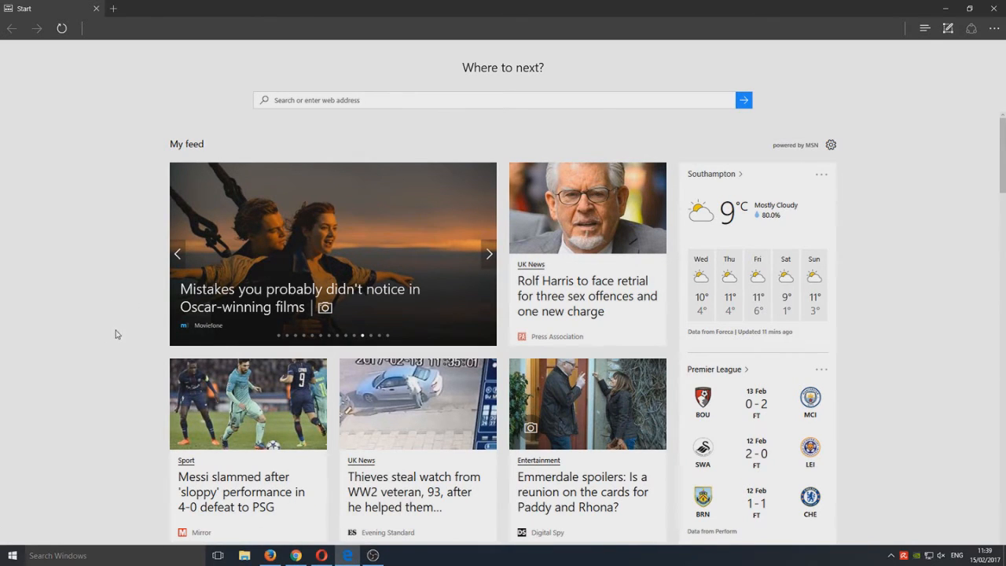
{"action": "left_click", "coordinate": [322, 555]}
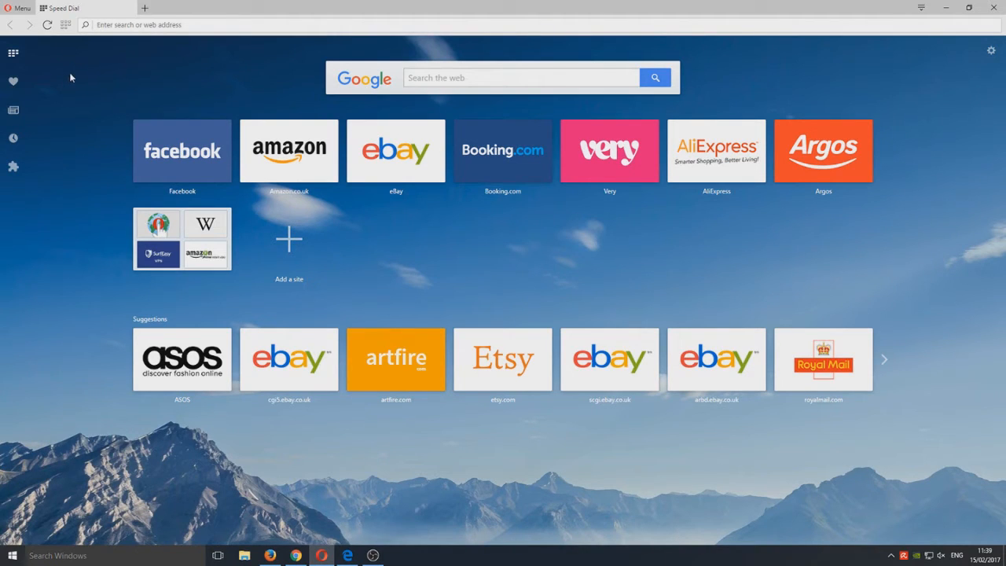
Step: Turn Opera Turbo off from the Opera menu and return to the Speed Dial
{"action": "left_click", "coordinate": [10, 7]}
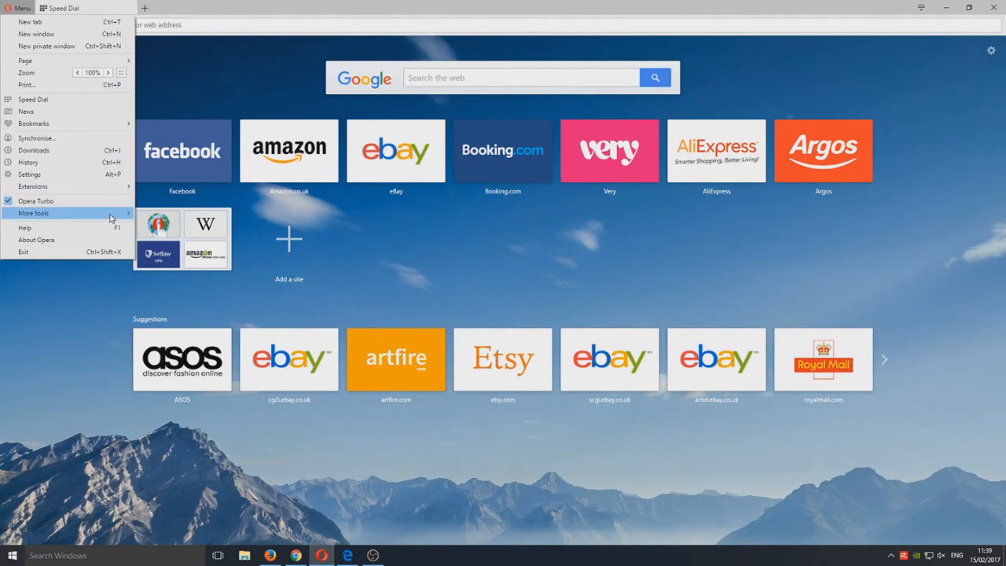
{"action": "left_click", "coordinate": [43, 206]}
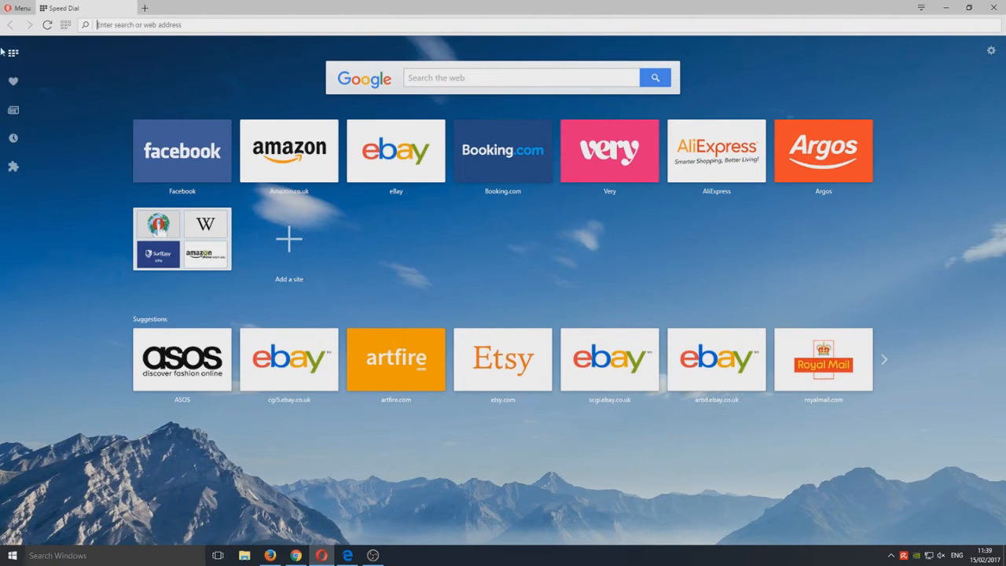
{"action": "left_click", "coordinate": [16, 8]}
{"action": "left_click", "coordinate": [77, 206]}
Step: Bring the Mozilla Firefox start page to the front from the taskbar
{"action": "left_click", "coordinate": [269, 555]}
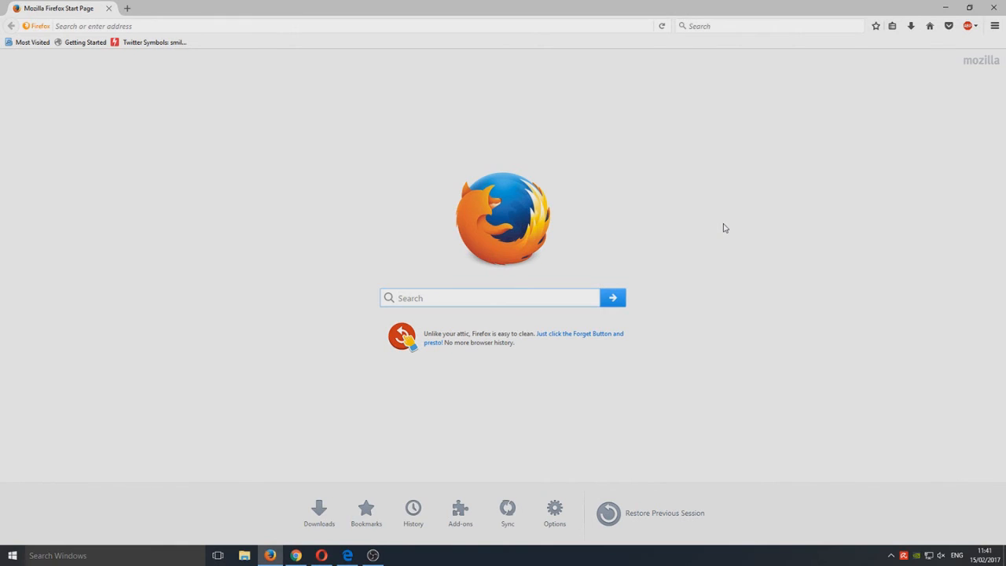
Step: Bring Chrome's Google new tab page with its Welcome and Web Store tiles to the front
{"action": "left_click", "coordinate": [296, 555]}
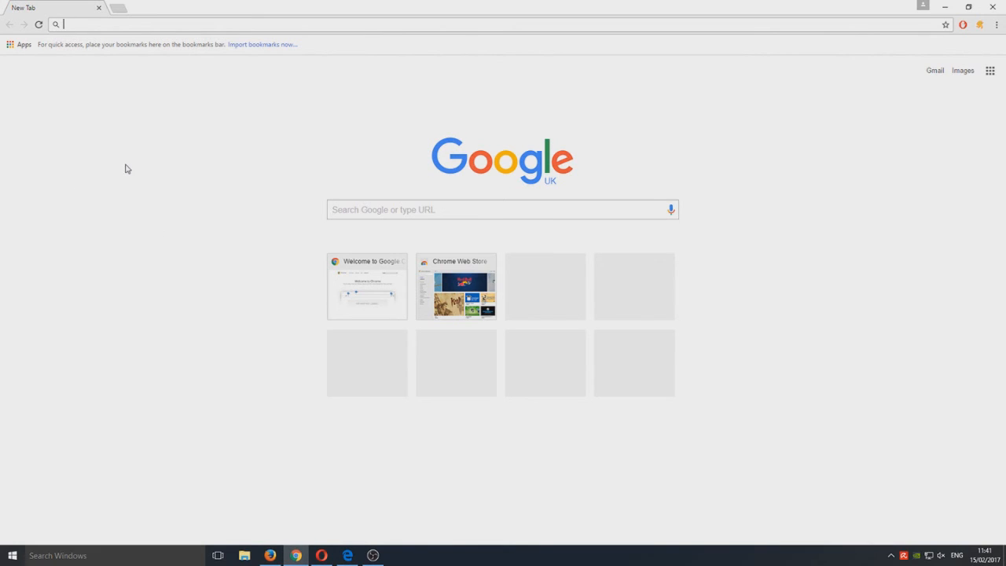